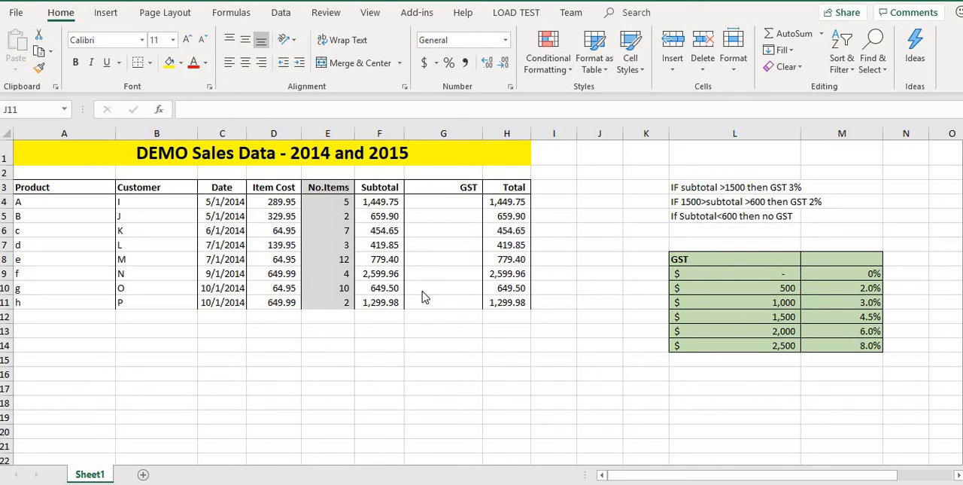
Step: Add a new blank worksheet to the workbook and return to Sheet1
click(145, 475)
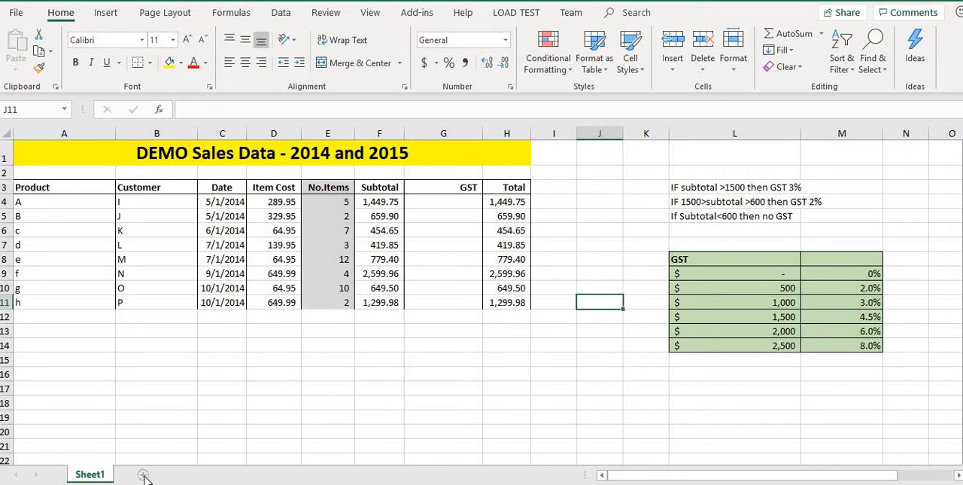
click(143, 474)
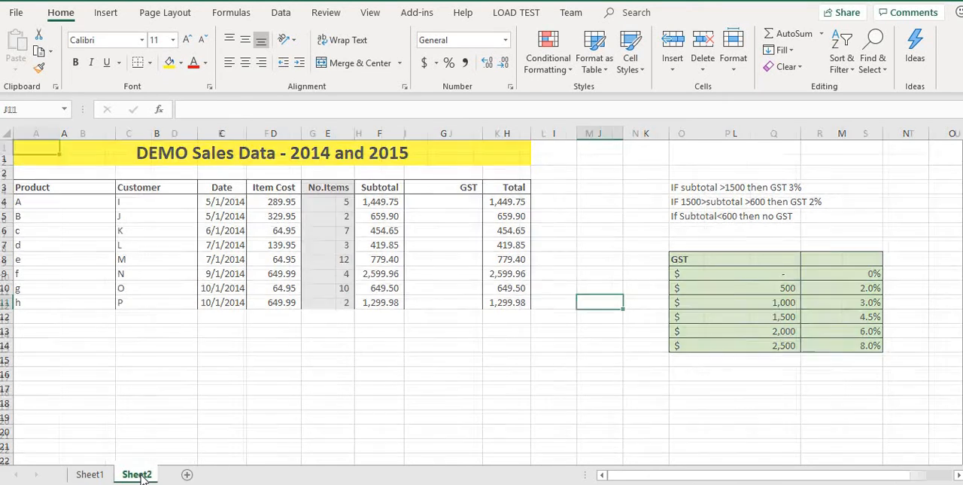
click(95, 474)
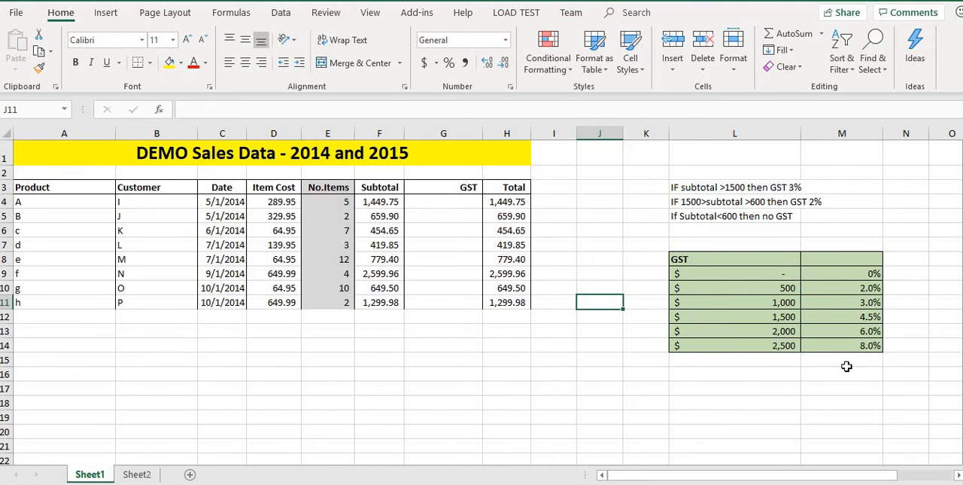
Step: Enter =VLOOKUP(F4,L9:M14,2) in G4 to look up product A's GST rate from its subtotal
click(433, 203)
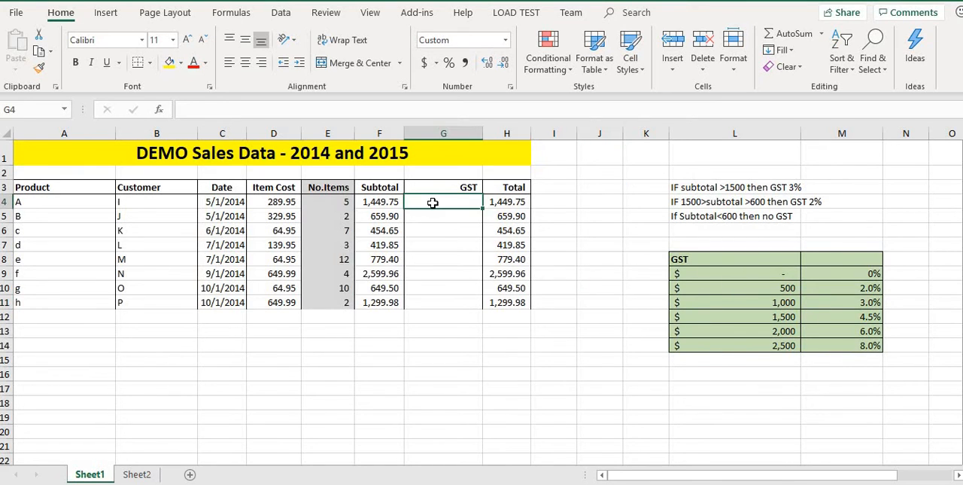
click(347, 109)
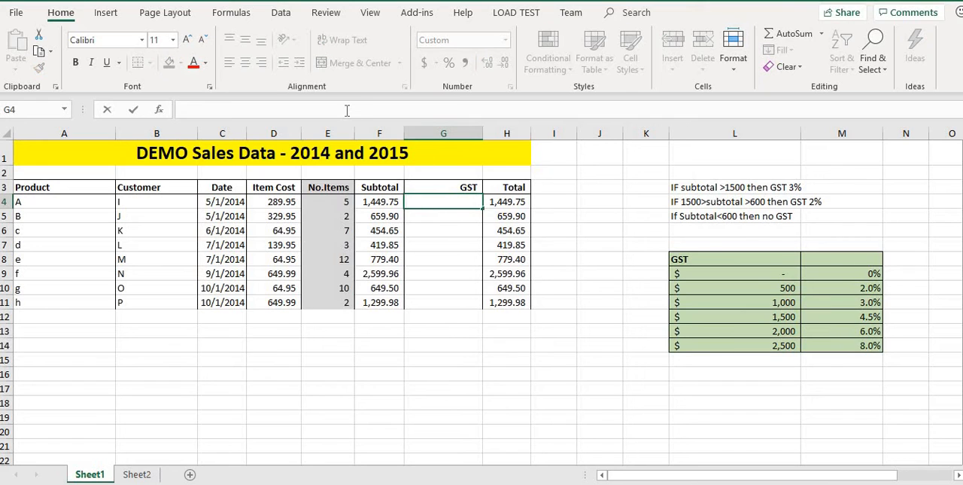
text(=)
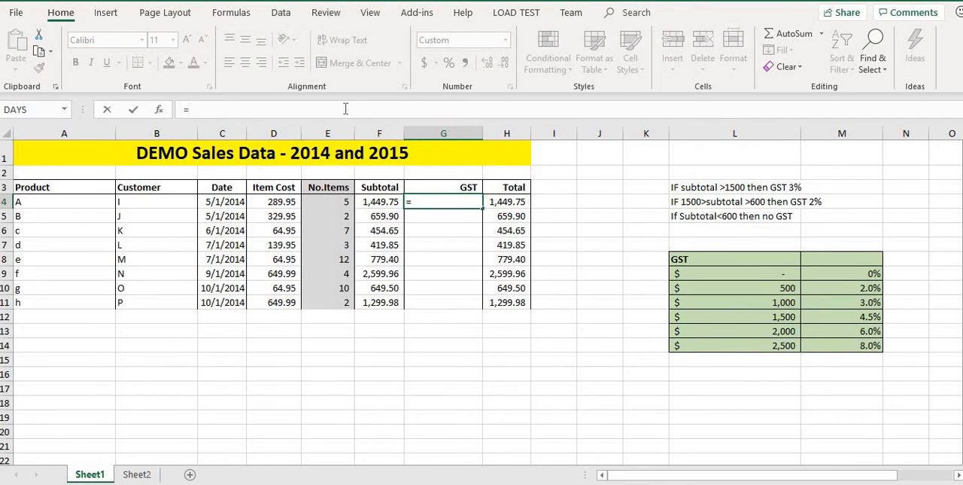
text(vlo)
key(Tab)
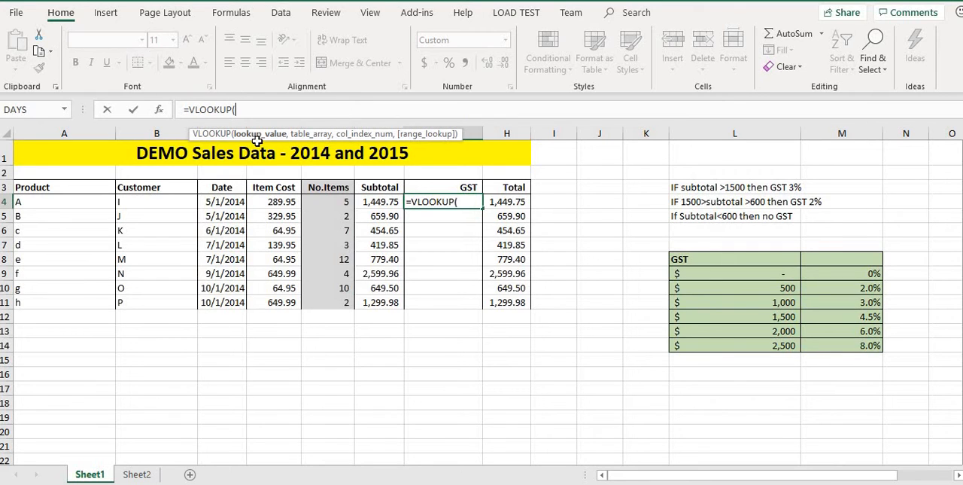
click(373, 202)
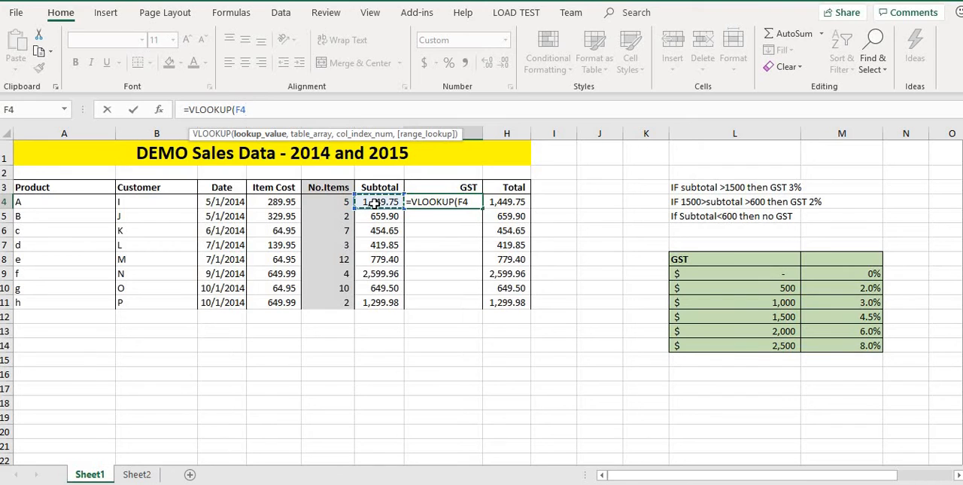
text(,)
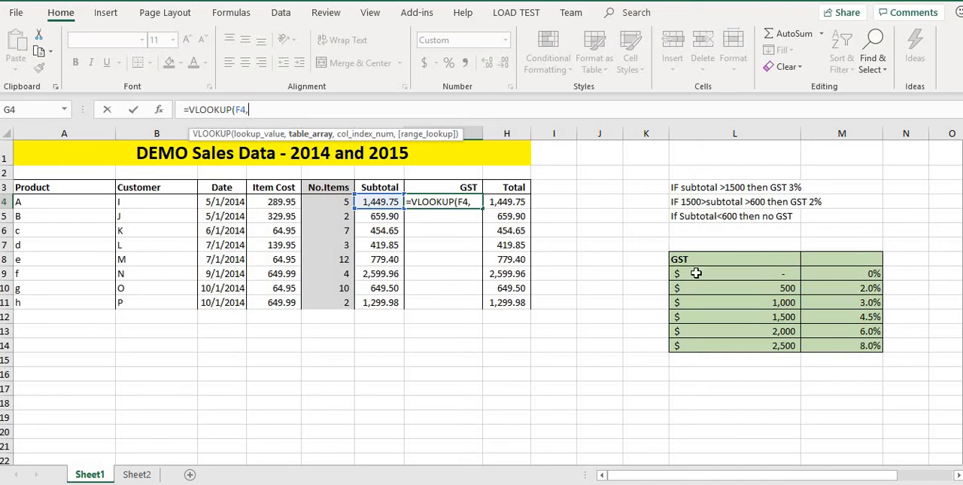
drag(675, 272, 872, 275)
drag(894, 307, 879, 343)
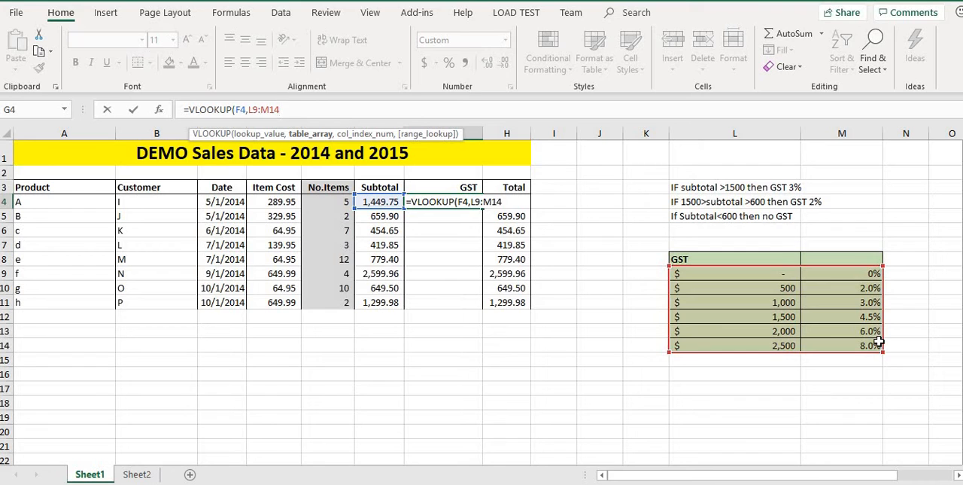
text(,2)
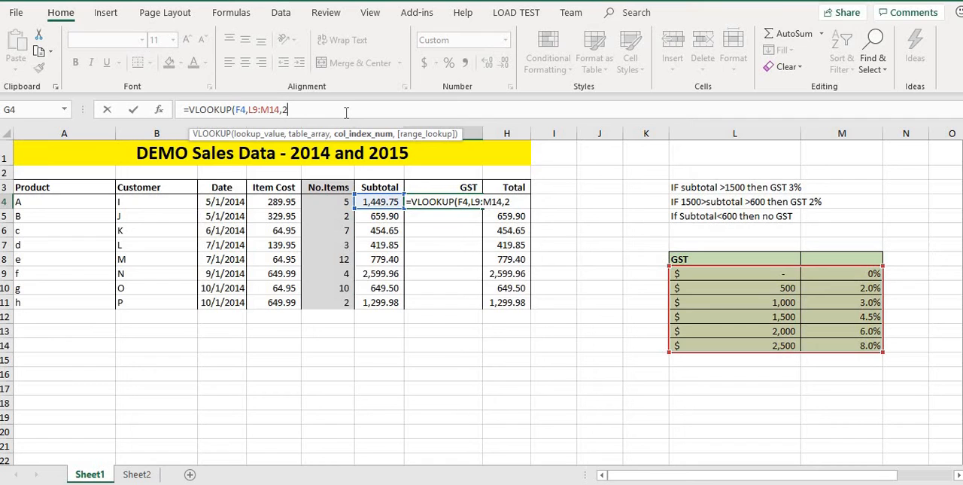
key(ctrl+Return)
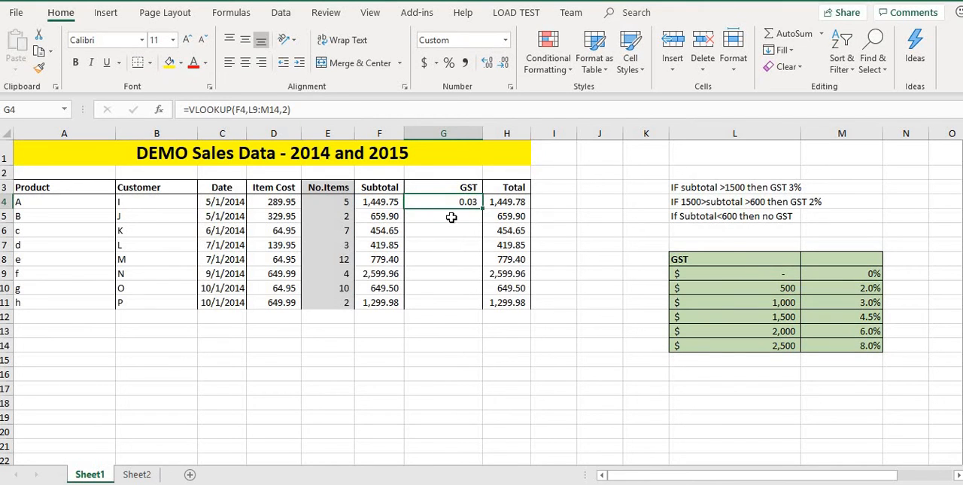
Step: Format the GST result in G4 as a percentage and fill it down through G11
click(449, 63)
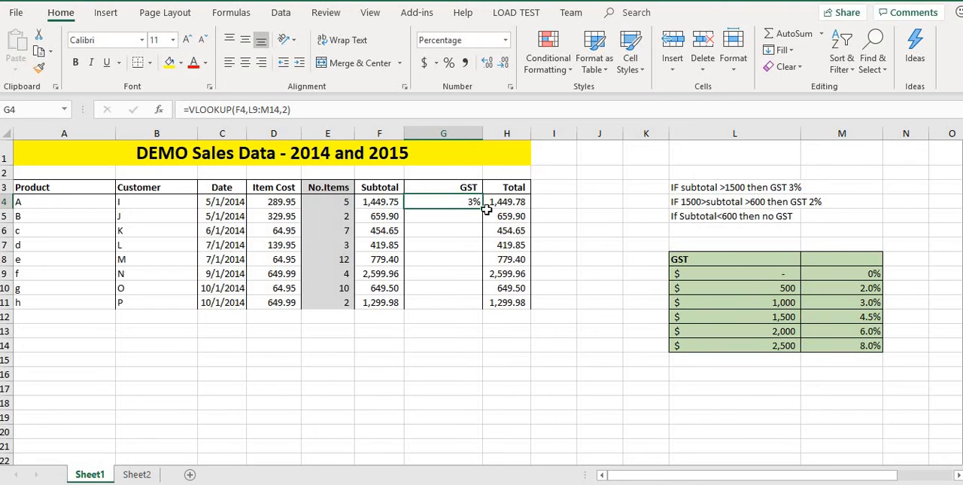
drag(481, 207, 476, 309)
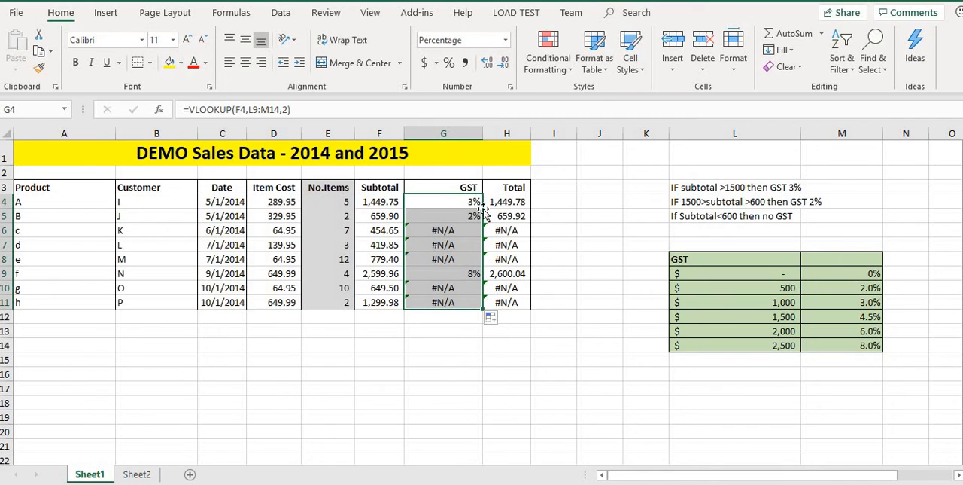
Step: Make the lookup table range in the G4 formula absolute as $L$9:$M$14
click(452, 197)
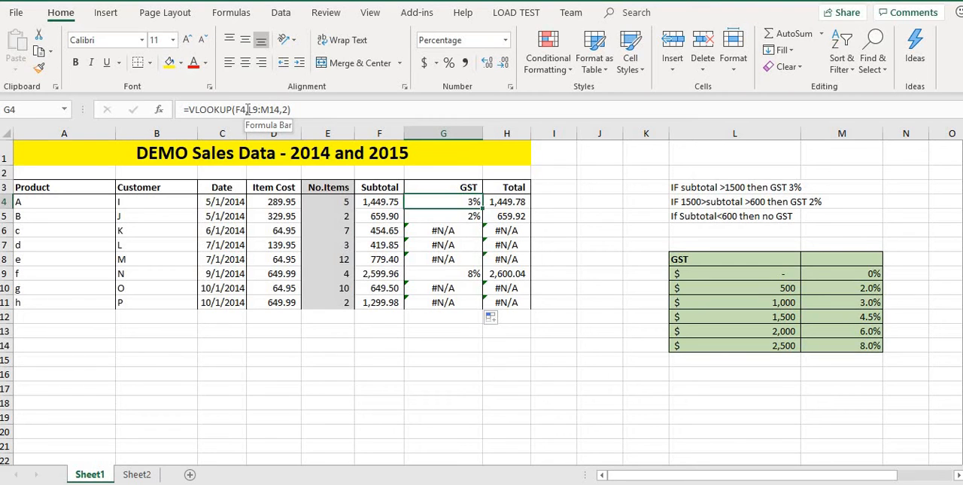
click(249, 109)
drag(249, 109, 273, 109)
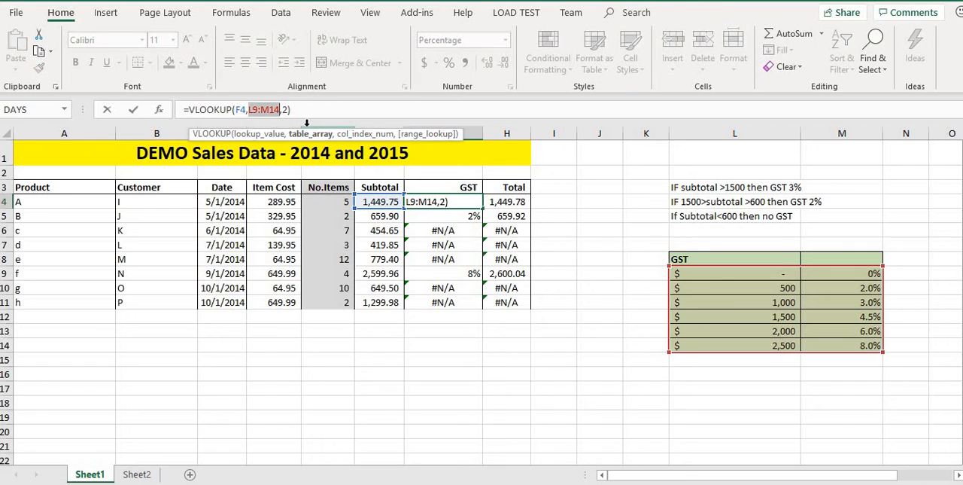
key(F4)
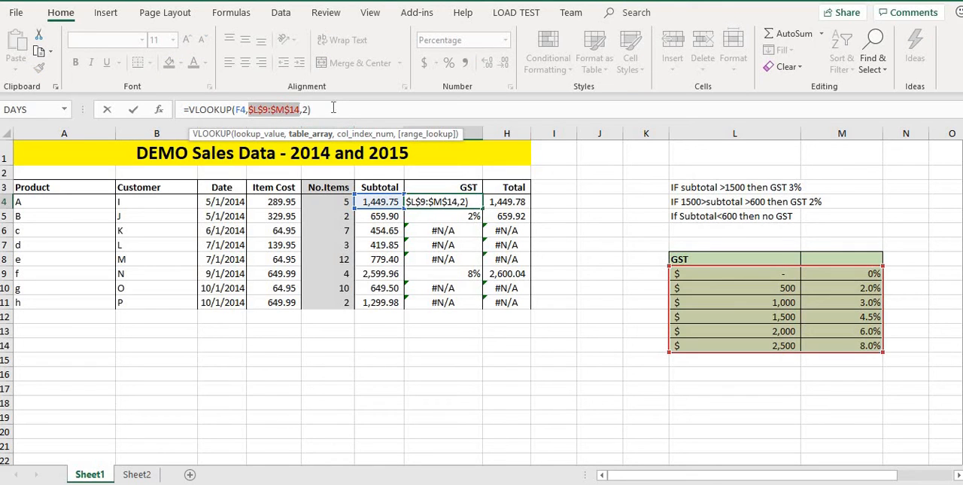
click(333, 109)
key(Return)
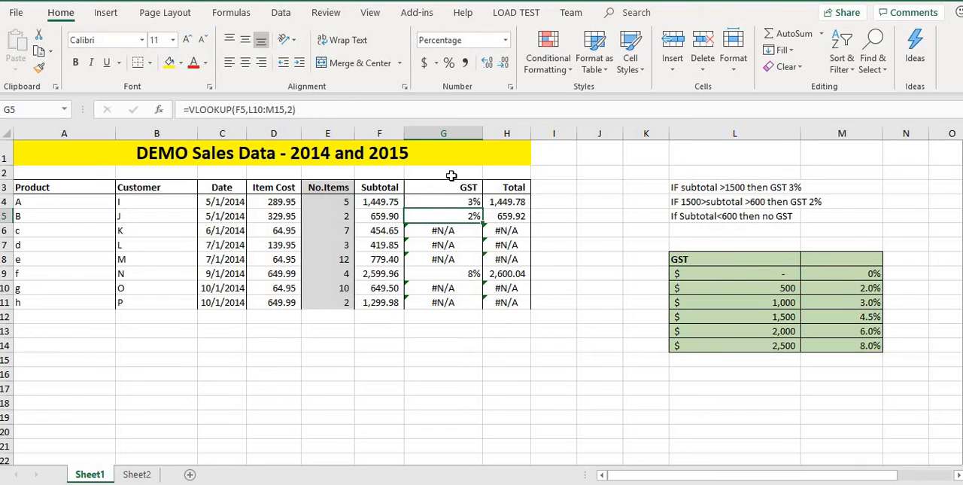
Step: Fill the GST lookup formula with the absolute range from G4 down through G11
click(454, 201)
drag(483, 212, 483, 309)
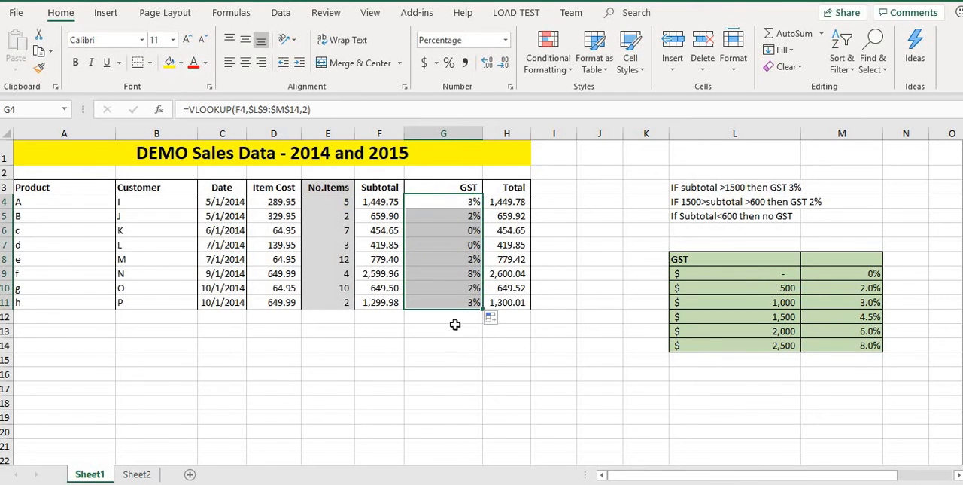
click(460, 246)
click(443, 203)
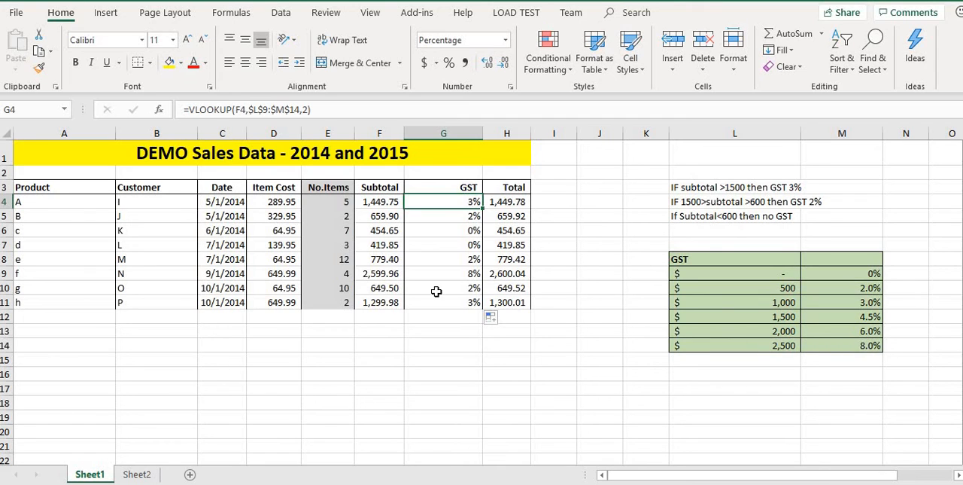
Step: Change the Total formula in H4 to =F4+G4*F4 so GST is applied to the subtotal
click(512, 203)
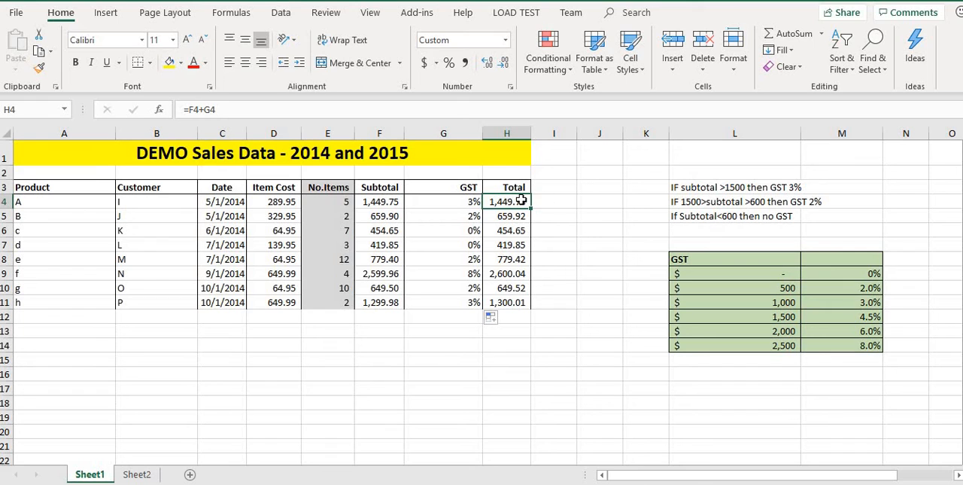
click(231, 109)
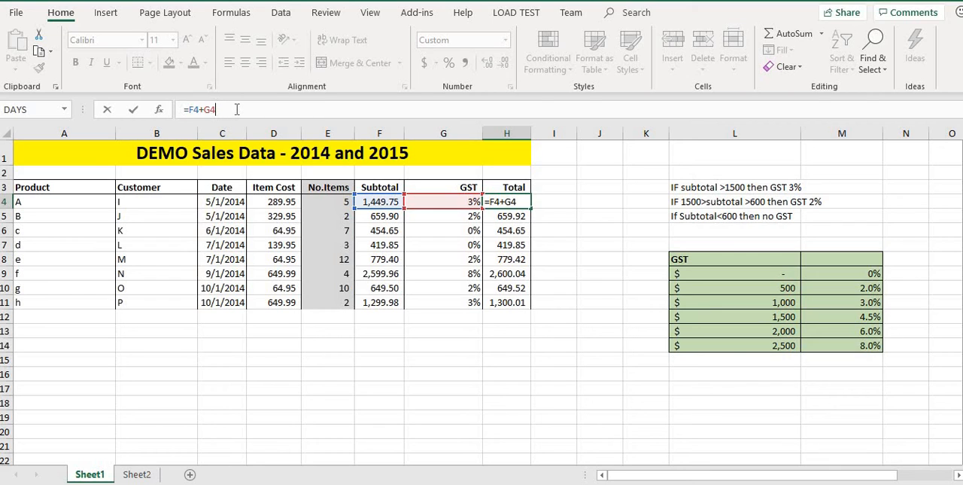
text(*)
click(384, 202)
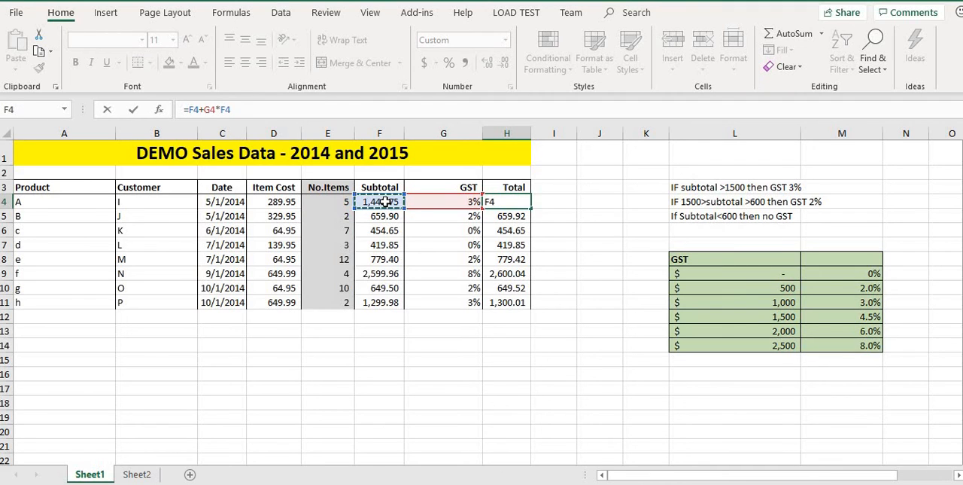
key(Return)
Step: Fill the Total formula from H4 down through H11 and check product d's subtotal and total
click(507, 204)
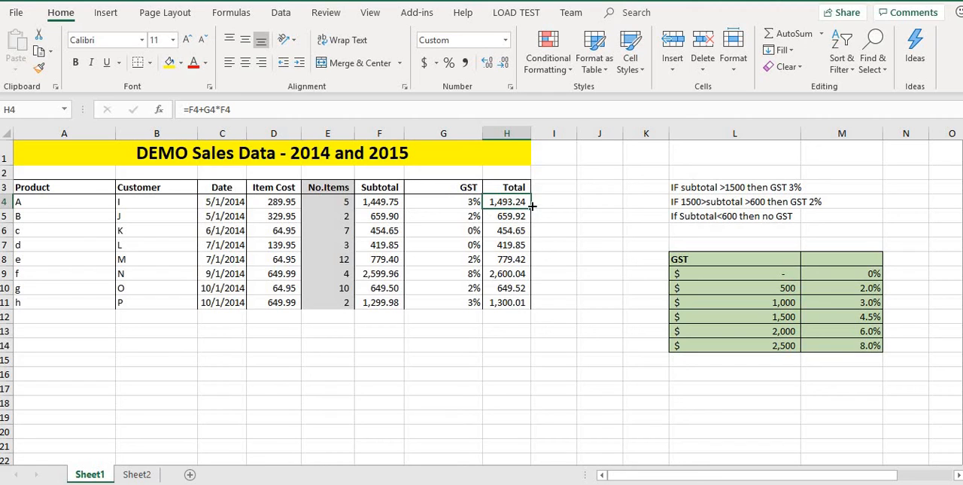
drag(531, 209, 543, 311)
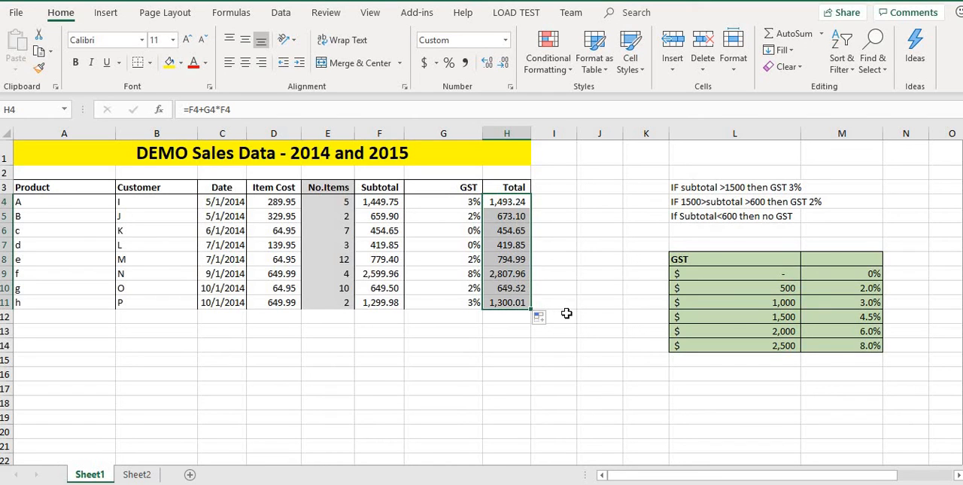
click(523, 246)
click(393, 245)
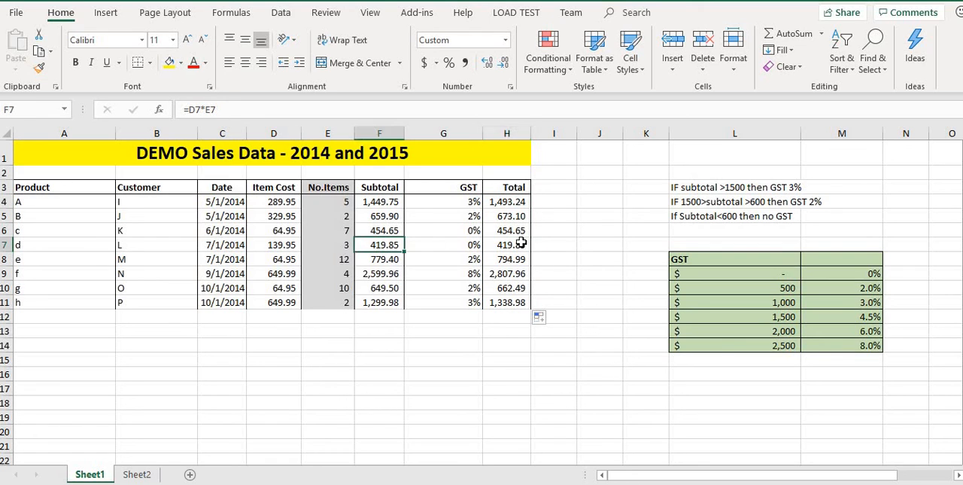
click(519, 243)
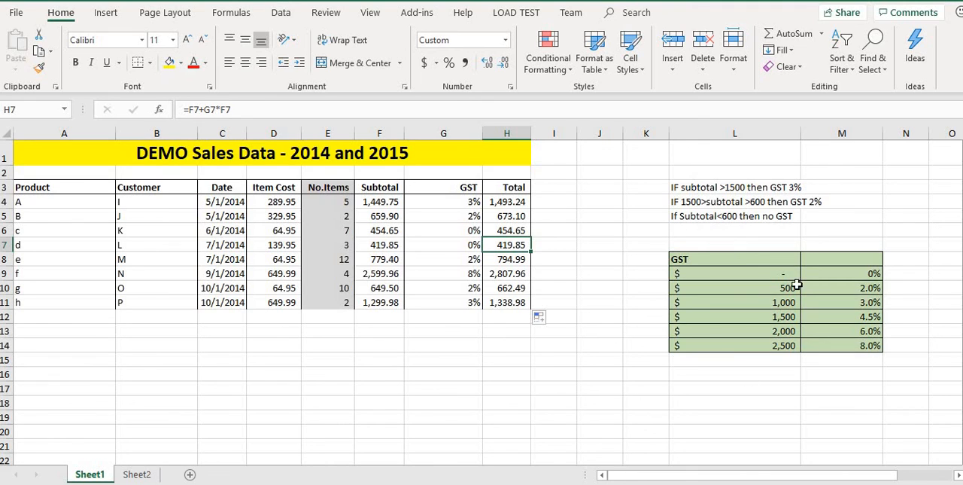
click(506, 202)
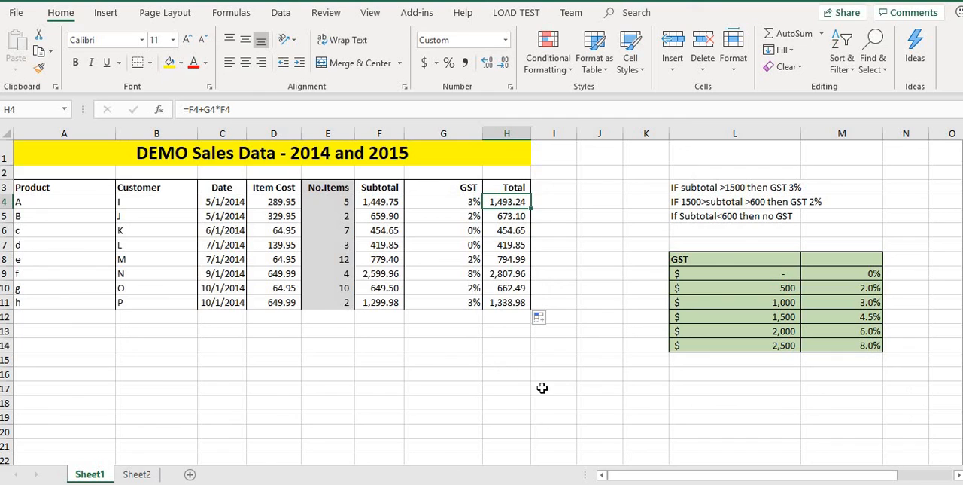
Step: Set the GST table threshold in L11 to 4000 to test the linked GST and Total formulas
click(761, 264)
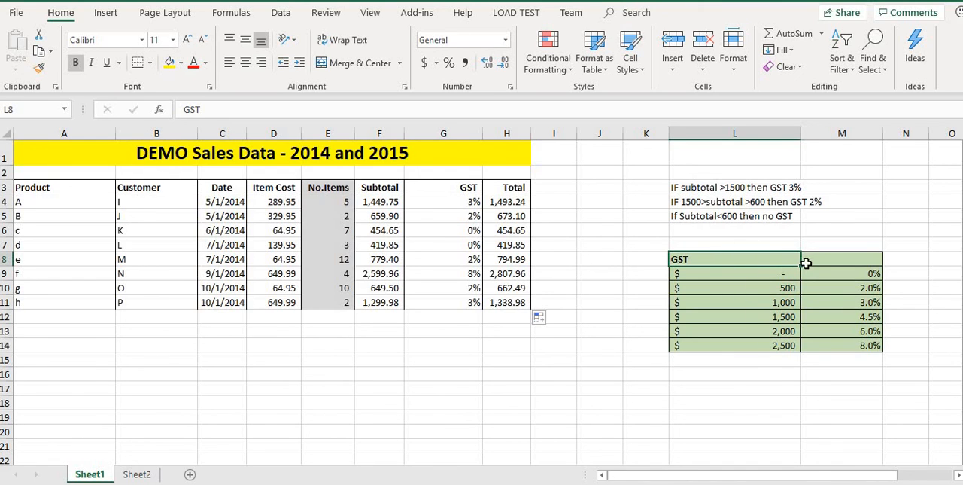
click(771, 289)
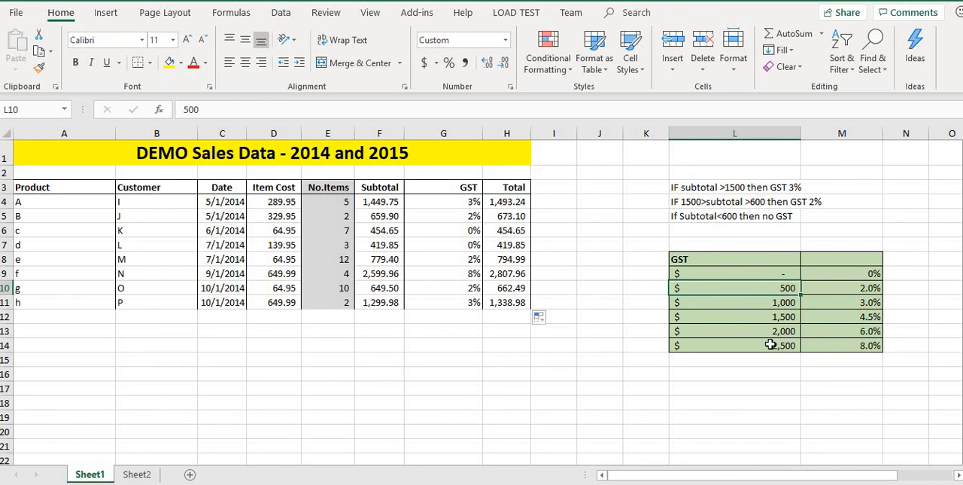
double_click(756, 302)
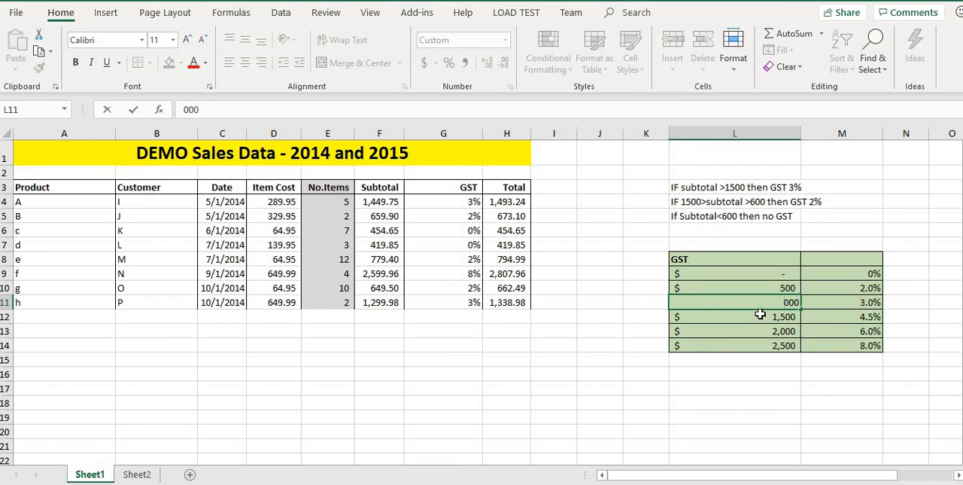
text(4)
key(Return)
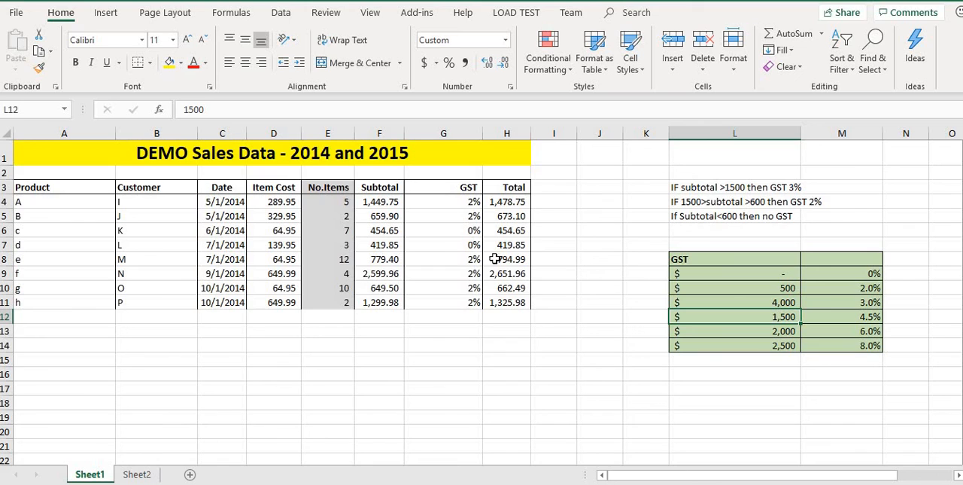
Step: Undo the last threshold change in L11 of the GST table
click(777, 303)
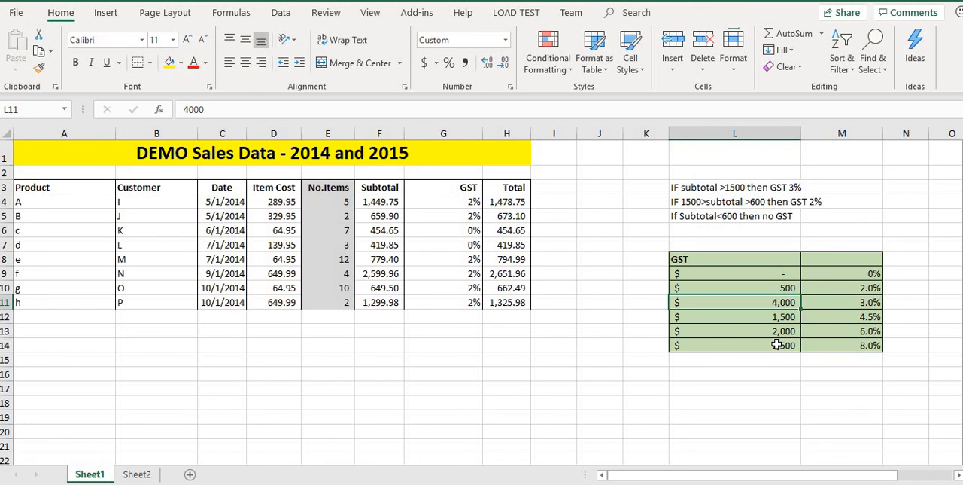
key(ctrl+z)
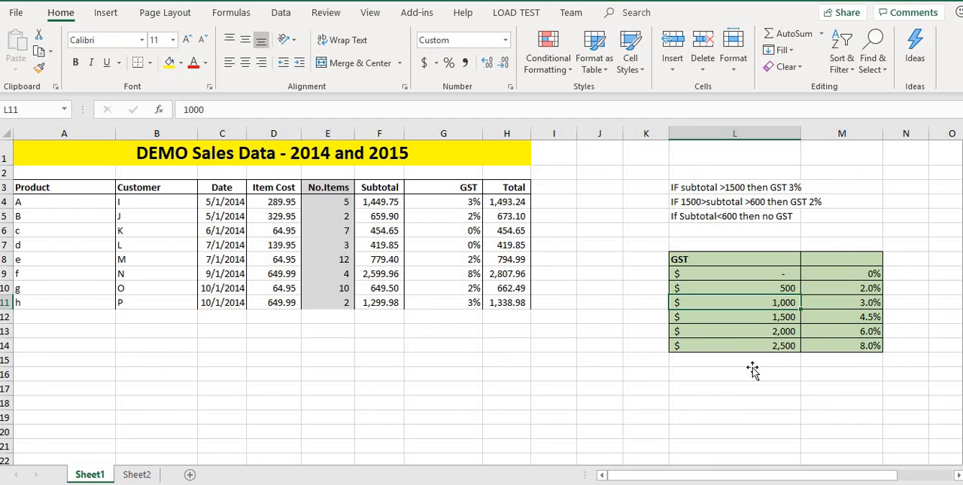
click(752, 371)
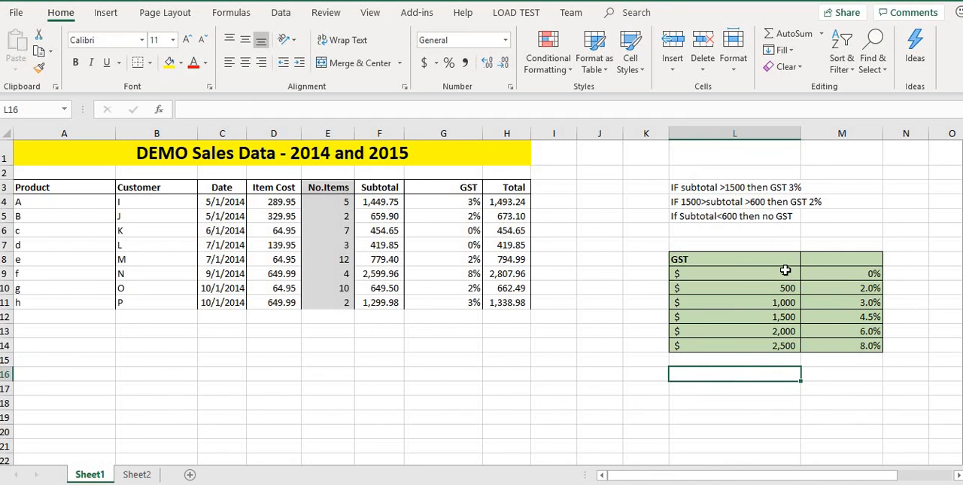